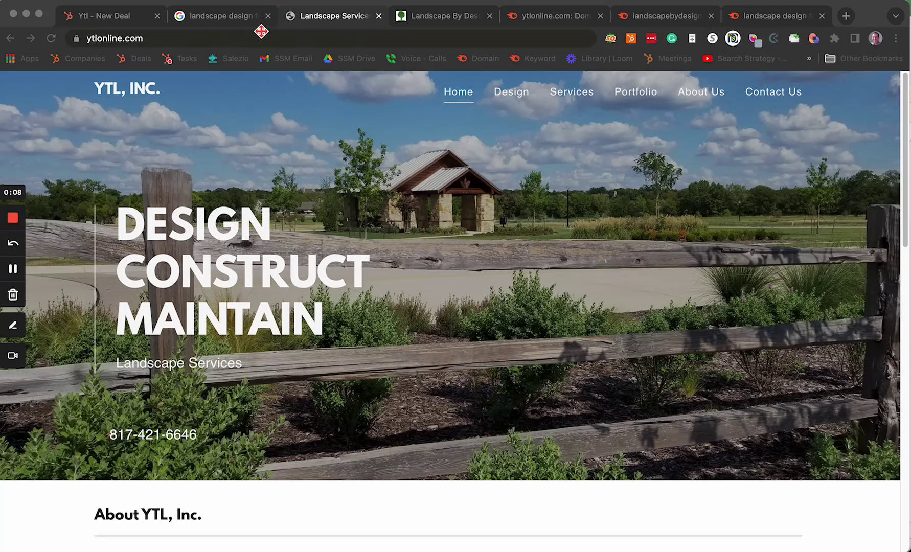
Step: Switch from ytlonline.com to the landscapebydesign.com competitor homepage
click(454, 20)
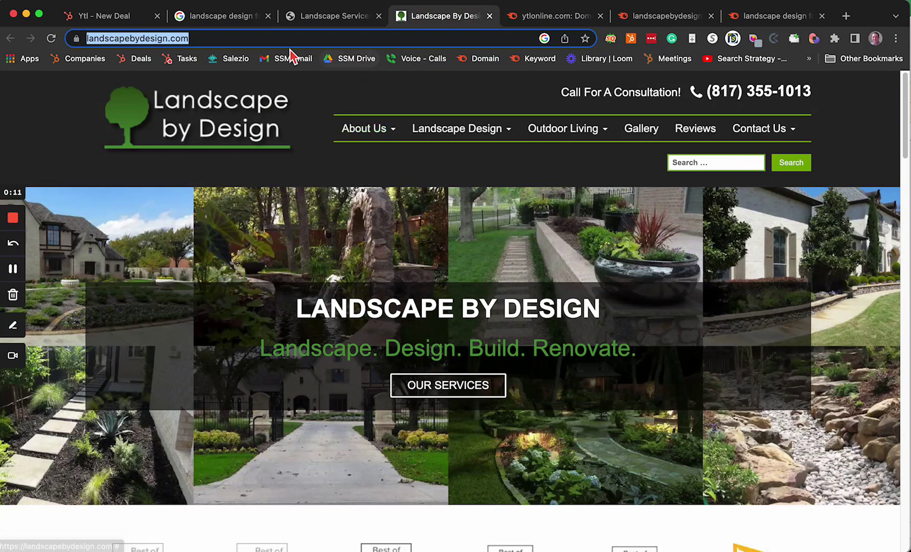
Step: Glance at the Semrush keyword overview for 'landscape design fort worth', then return to Google results
click(237, 16)
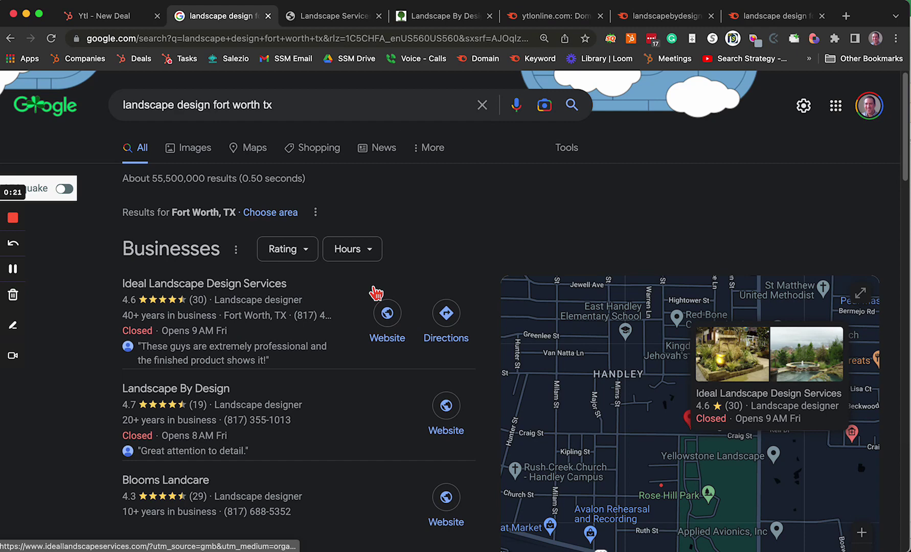
click(774, 16)
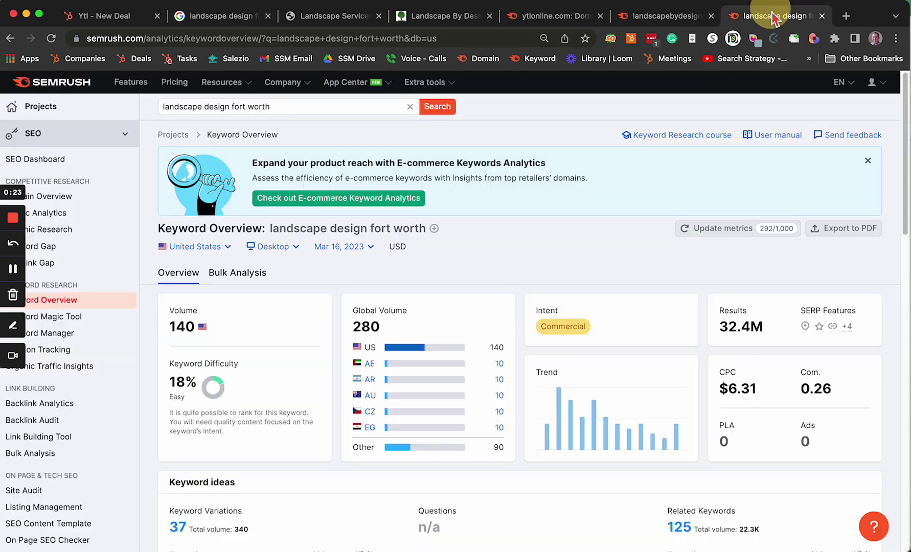
click(212, 20)
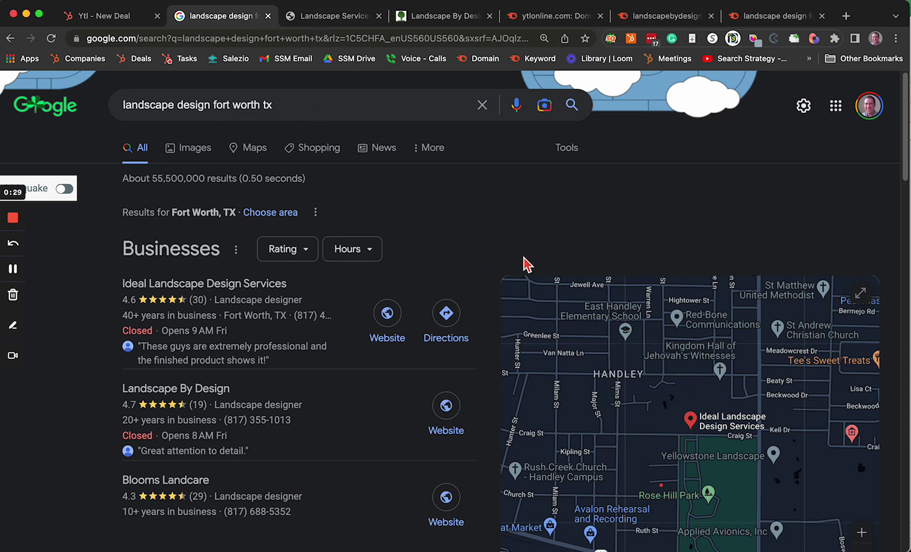
Step: Scroll the map pack and organic results, where Landscape By Design ranks second and first
scroll(502, 235, down, 1)
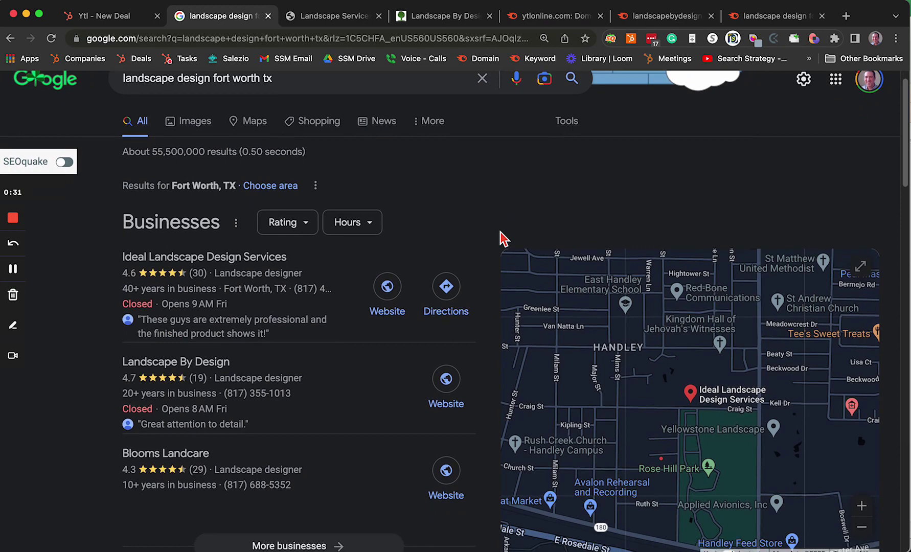
scroll(504, 238, down, 1)
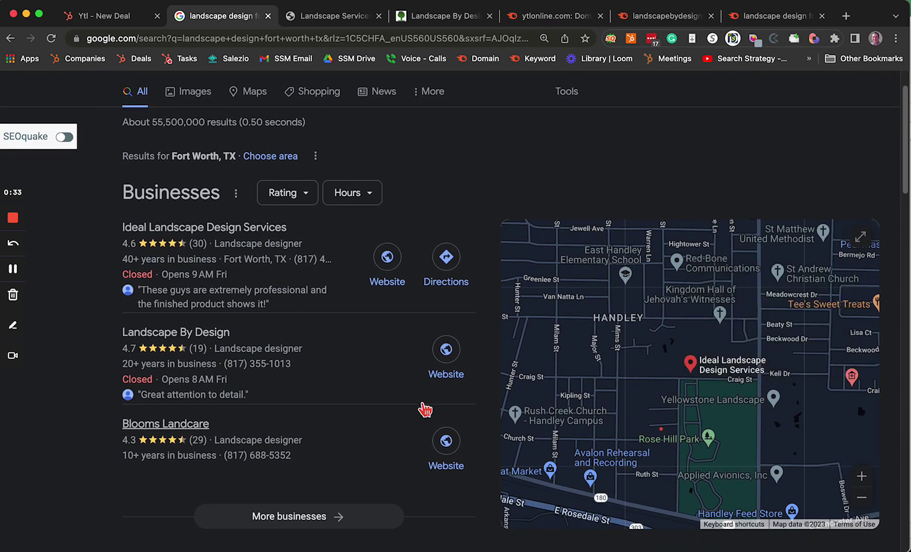
scroll(375, 345, down, 6)
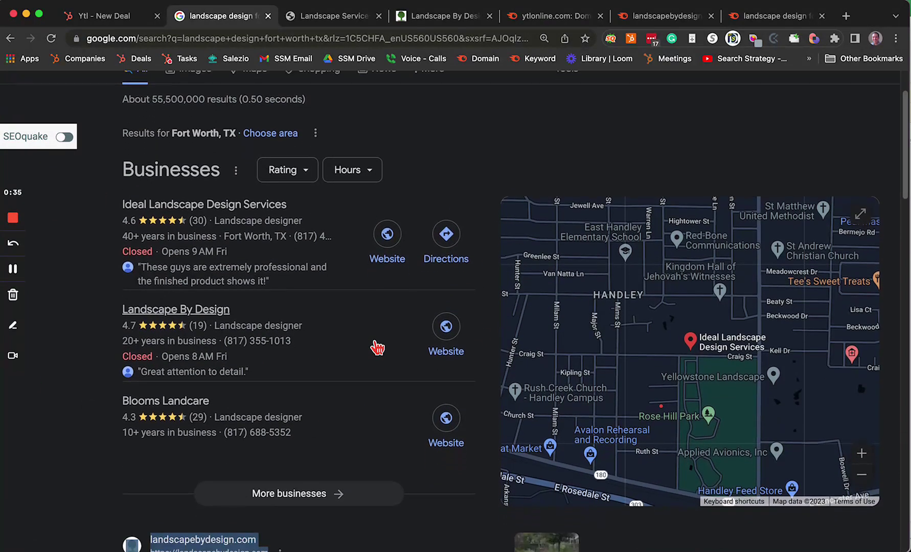
click(417, 455)
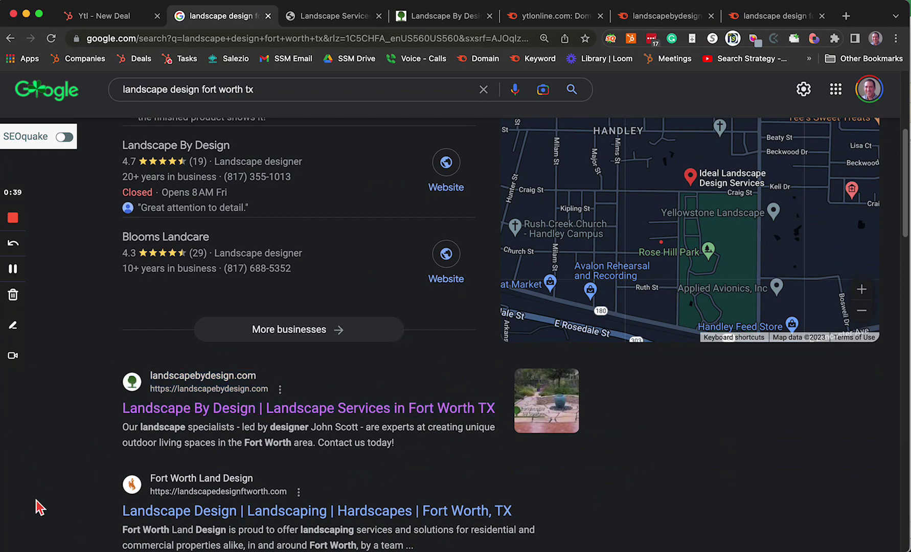
scroll(573, 504, up, 6)
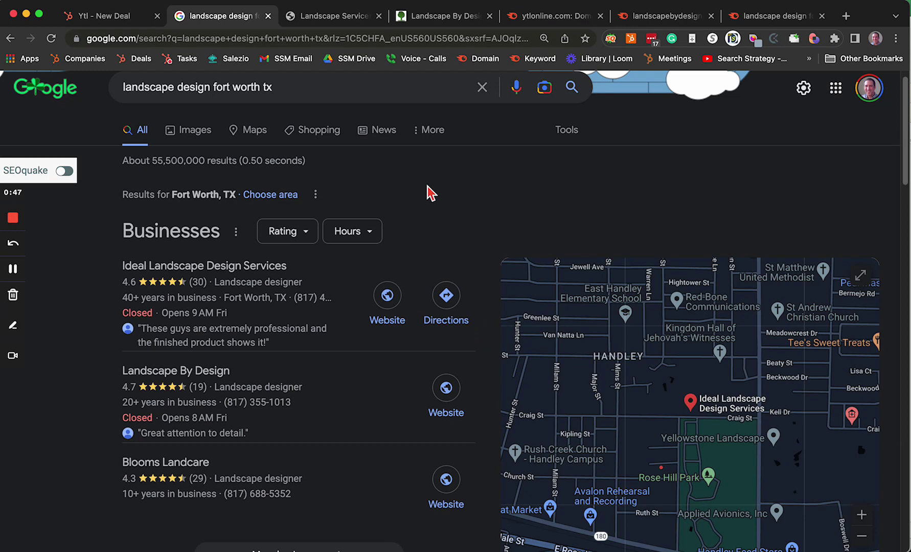
scroll(494, 215, down, 2)
scroll(482, 274, down, 5)
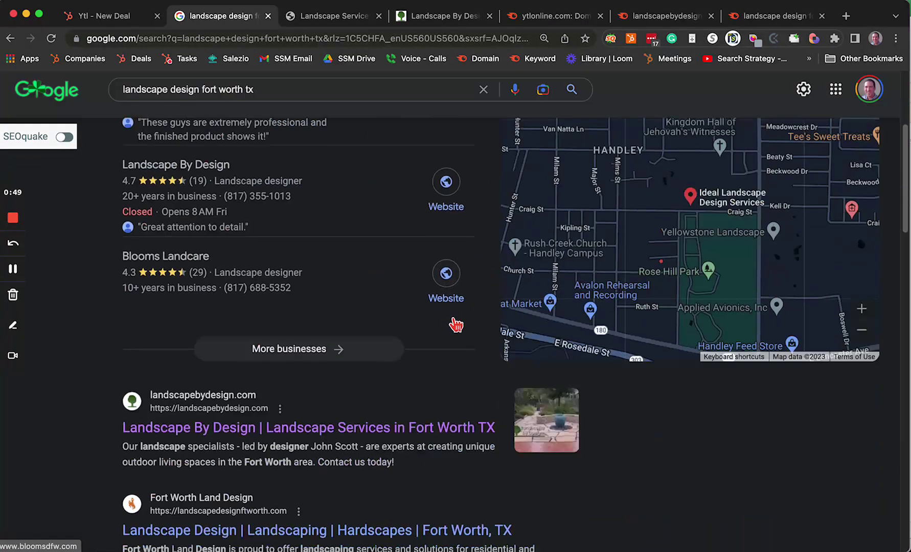
Step: Scroll the ytlonline.com homepage from its hero banner down to the About YTL section
click(335, 21)
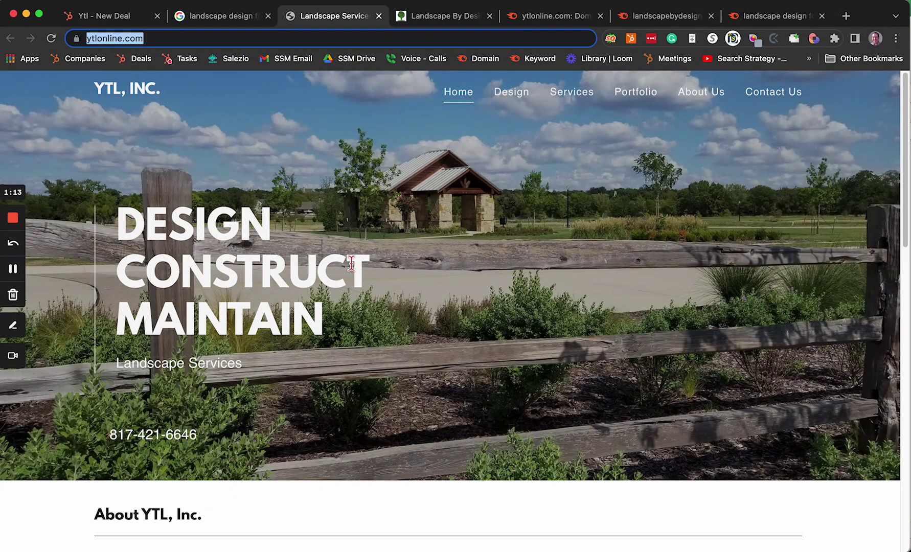
scroll(450, 281, down, 3)
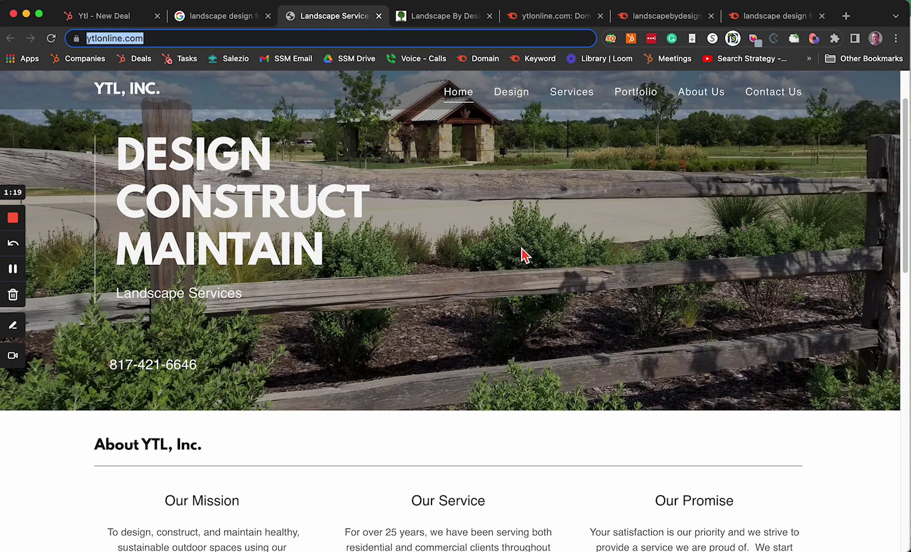
scroll(321, 202, up, 1)
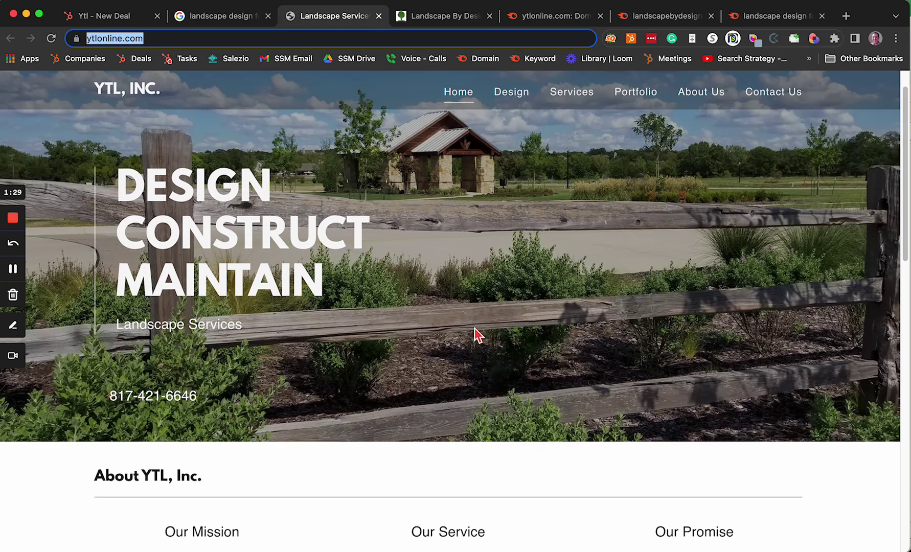
scroll(475, 338, down, 5)
scroll(475, 343, down, 3)
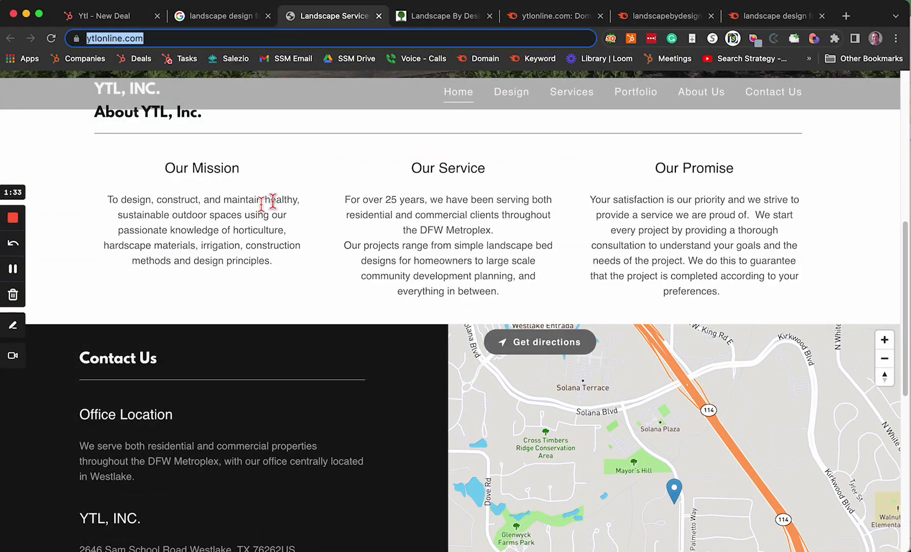
scroll(618, 264, down, 3)
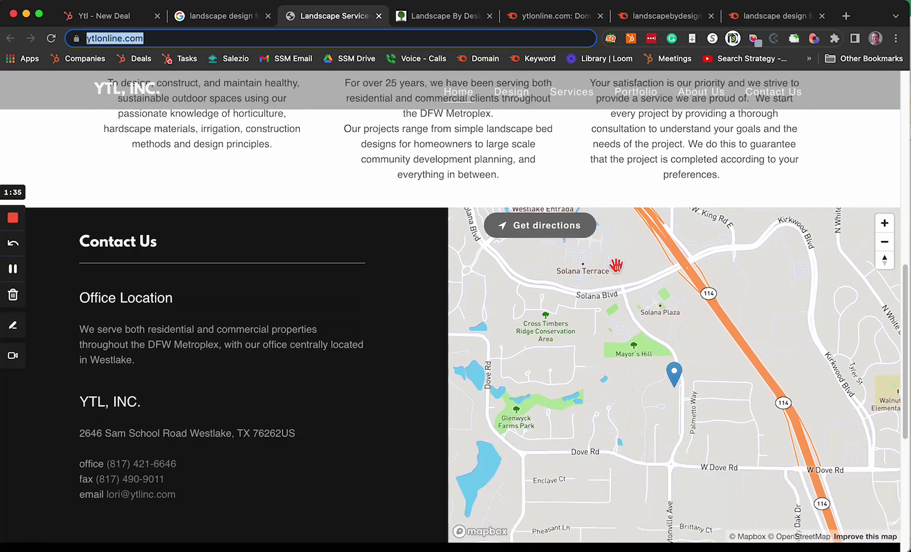
scroll(616, 265, down, 8)
scroll(611, 265, up, 10)
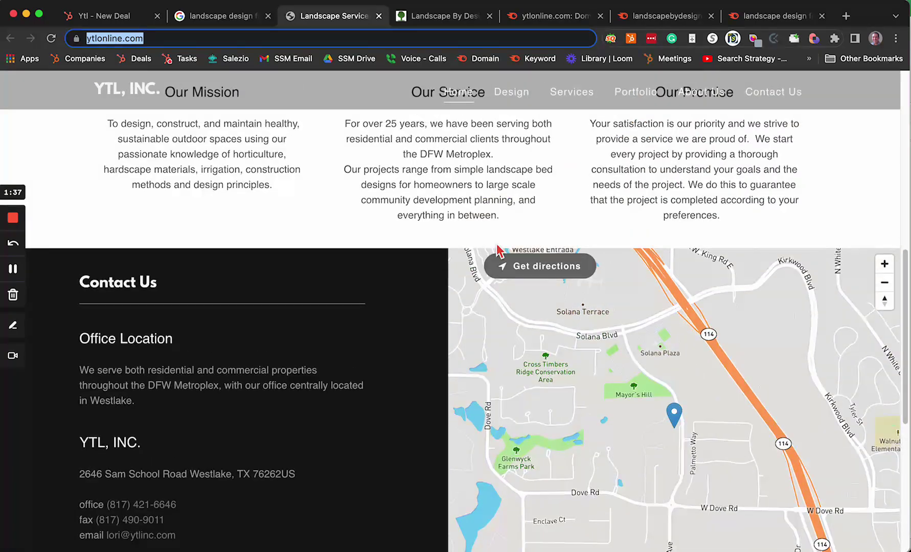
scroll(491, 230, up, 10)
scroll(513, 248, down, 4)
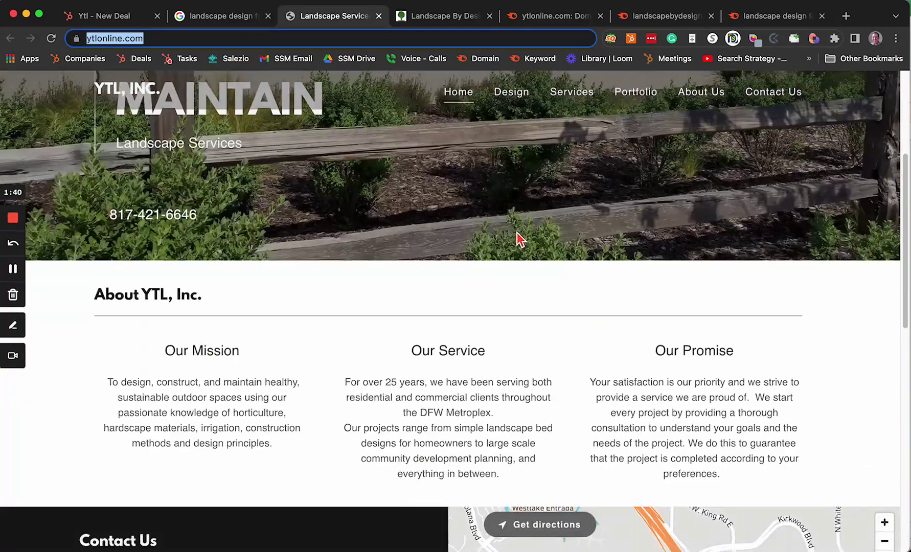
scroll(598, 239, up, 3)
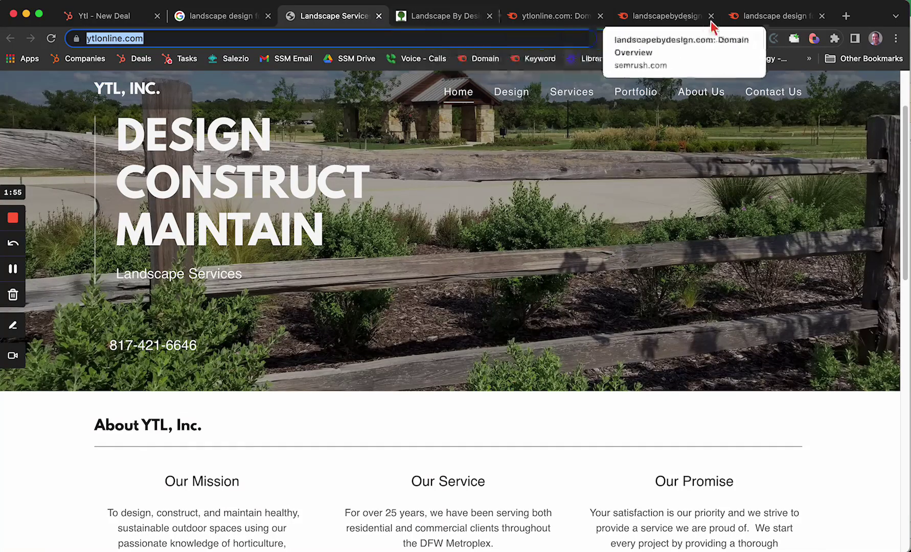
Step: Glance at Semrush, then scroll landscapebydesign.com's services, reviews and Best of Houzz 2016–2021 awards
click(754, 22)
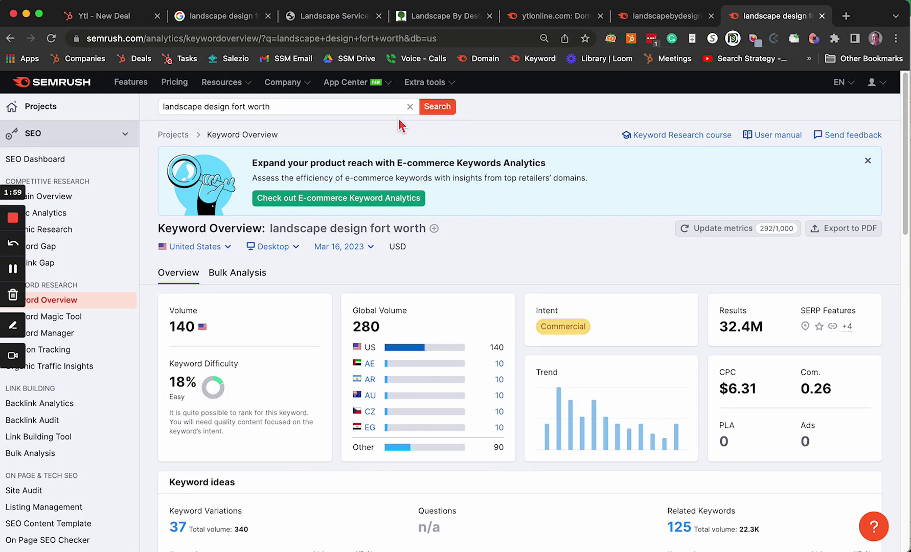
click(418, 16)
scroll(419, 273, down, 1)
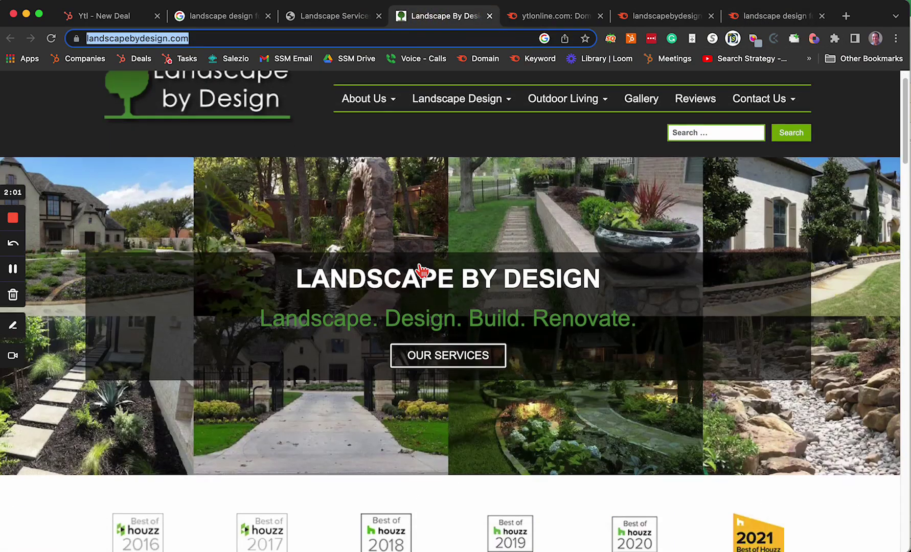
scroll(422, 270, down, 10)
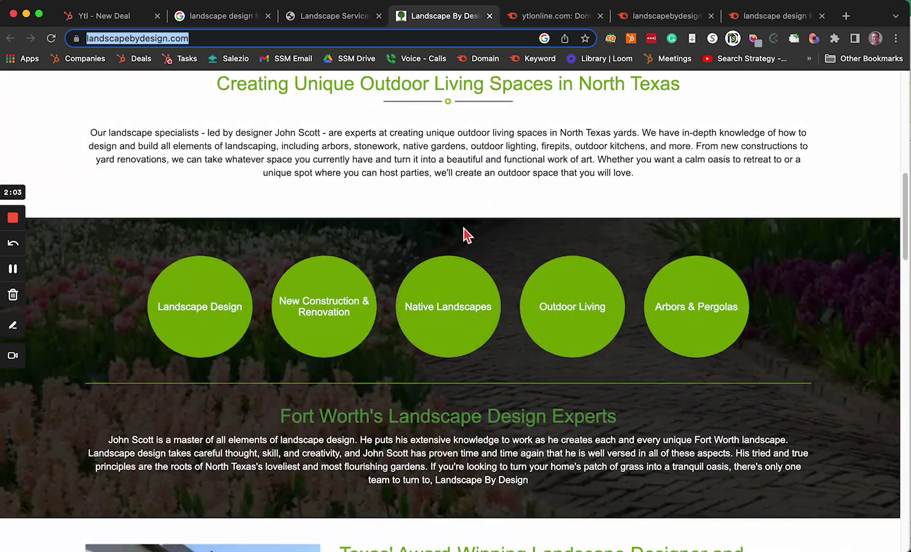
scroll(475, 248, down, 15)
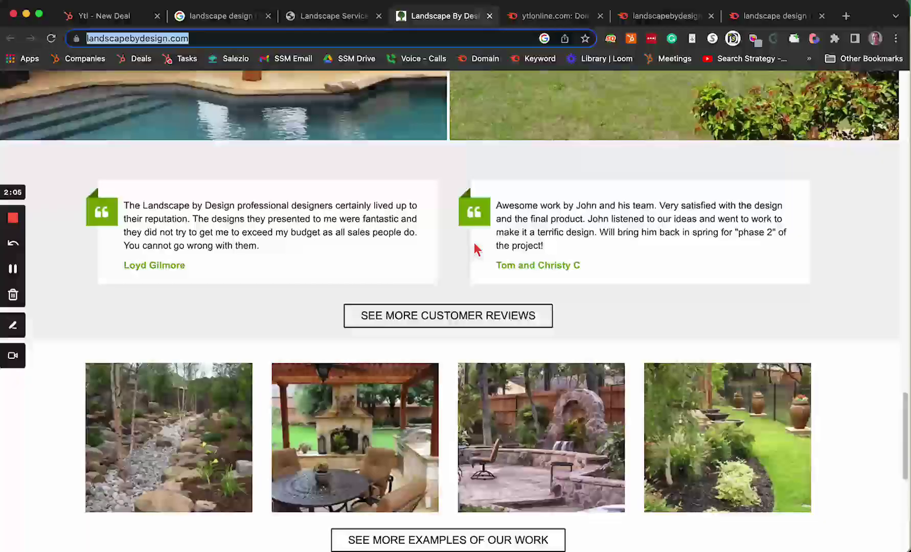
scroll(475, 248, down, 6)
scroll(476, 248, up, 15)
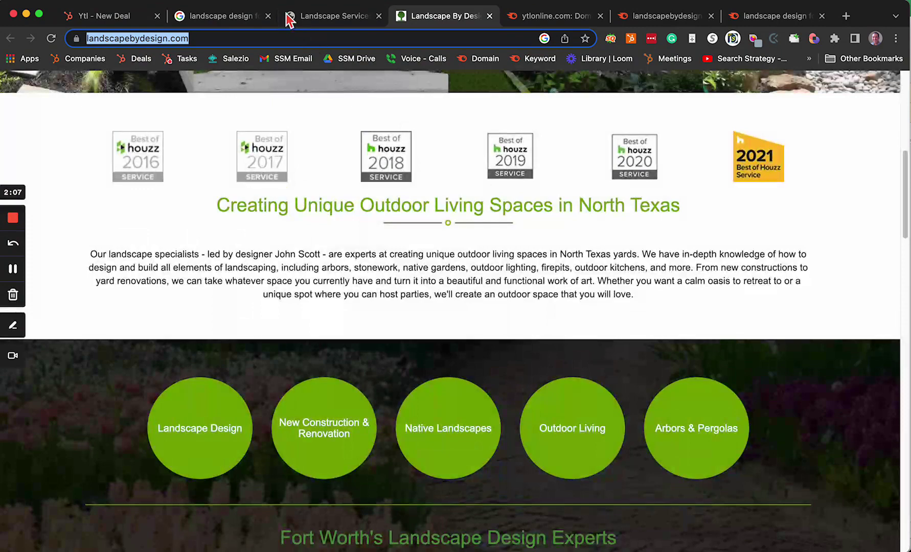
Step: Compare the YTL, Inc. homepage against the Landscape By Design site
click(289, 20)
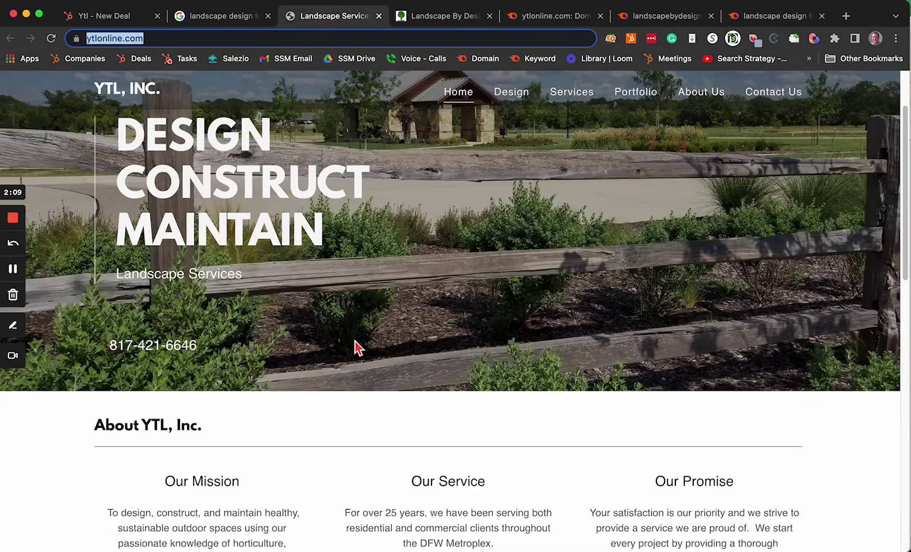
scroll(466, 258, up, 3)
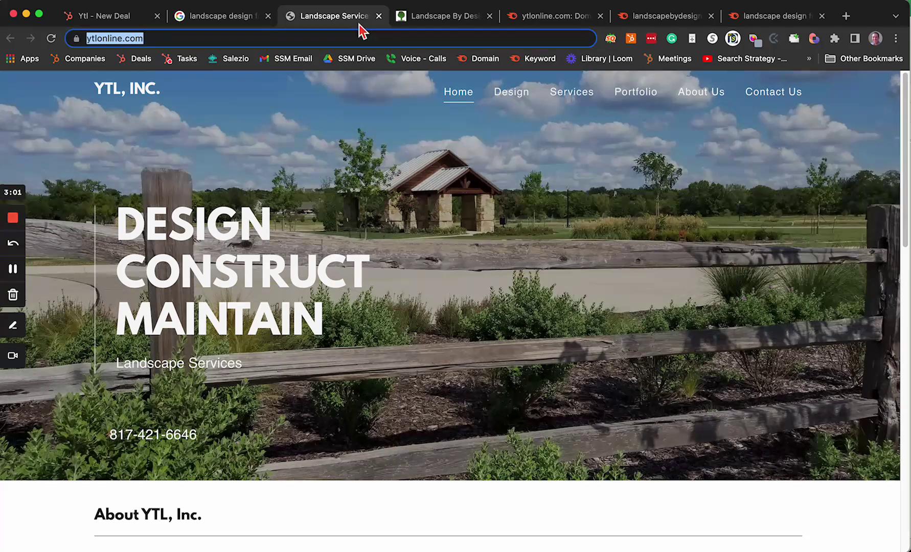
click(468, 21)
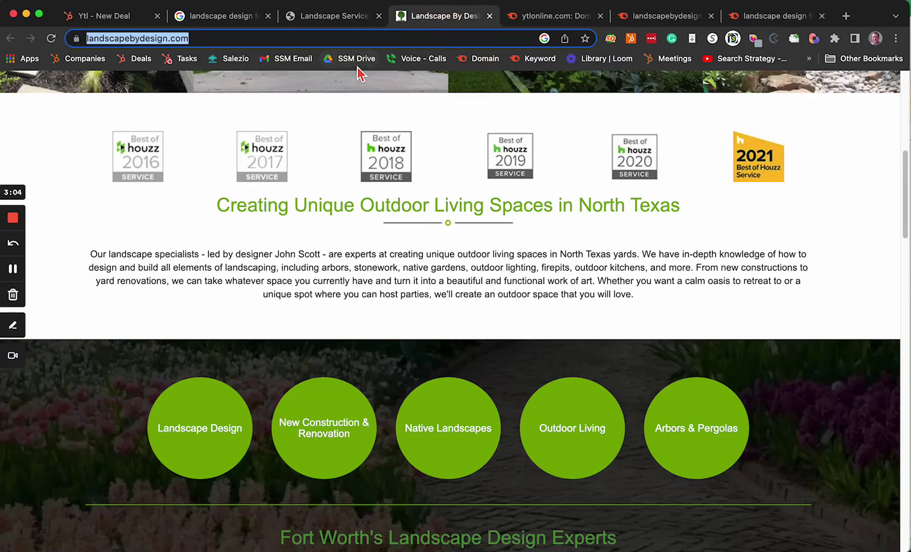
click(331, 15)
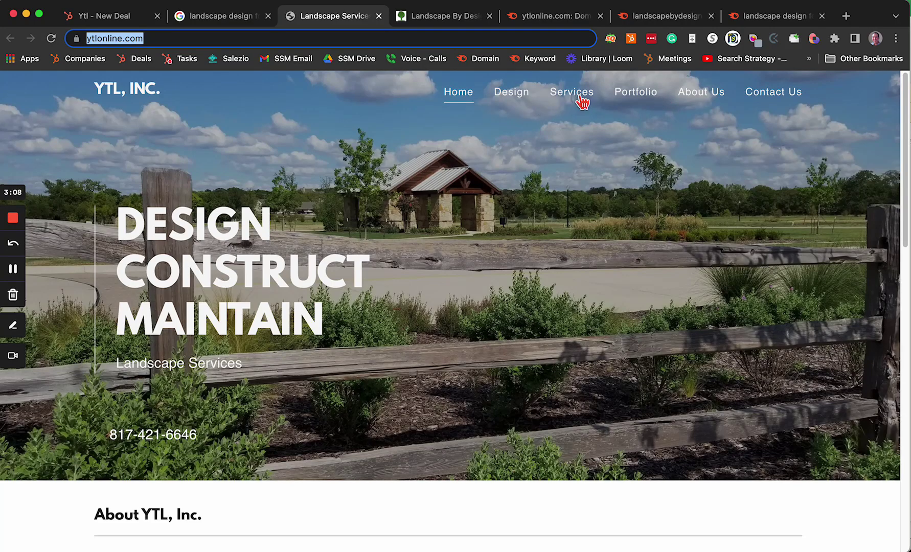
scroll(624, 153, down, 10)
scroll(596, 112, up, 10)
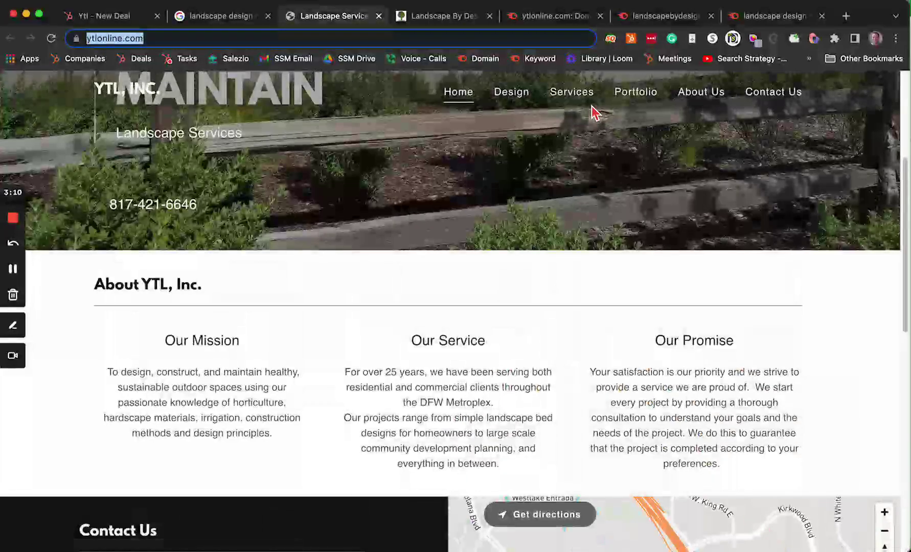
Step: Review the YTL services page, then the ytlonline.com Semrush overview (Authority Score 8, 23 backlinks)
click(571, 92)
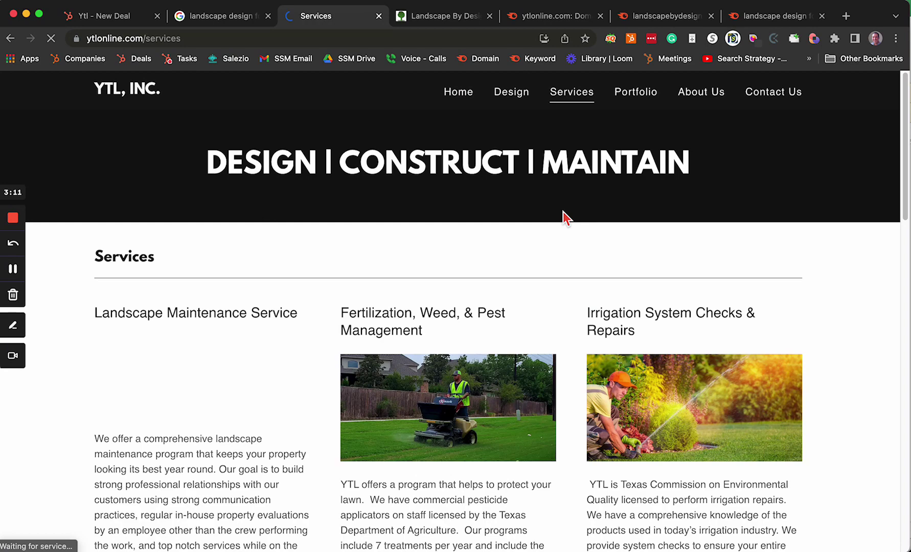
scroll(580, 220, down, 5)
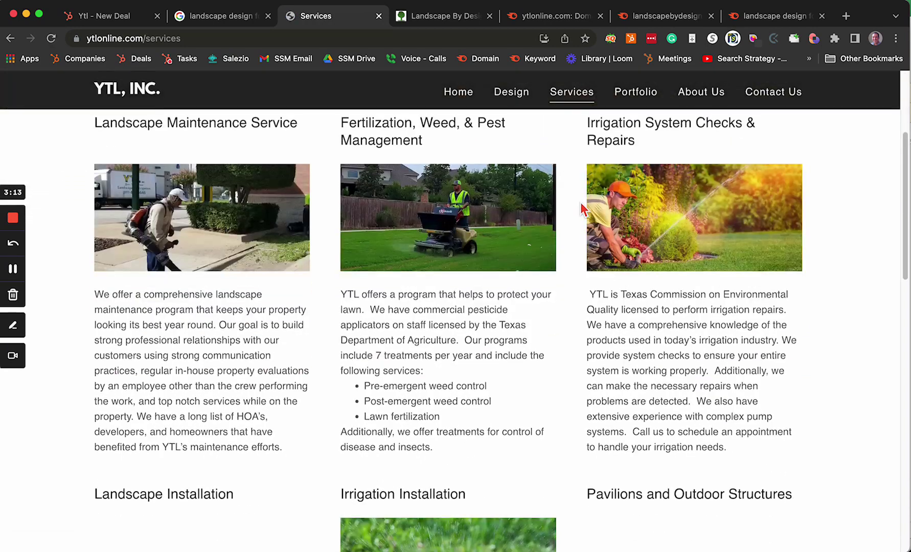
scroll(564, 115, up, 5)
click(526, 17)
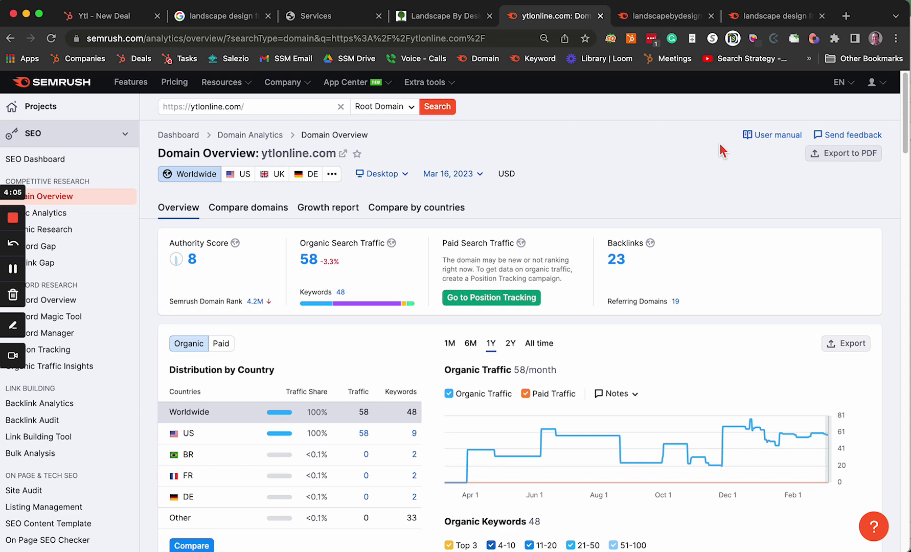
mouse_move(640, 244)
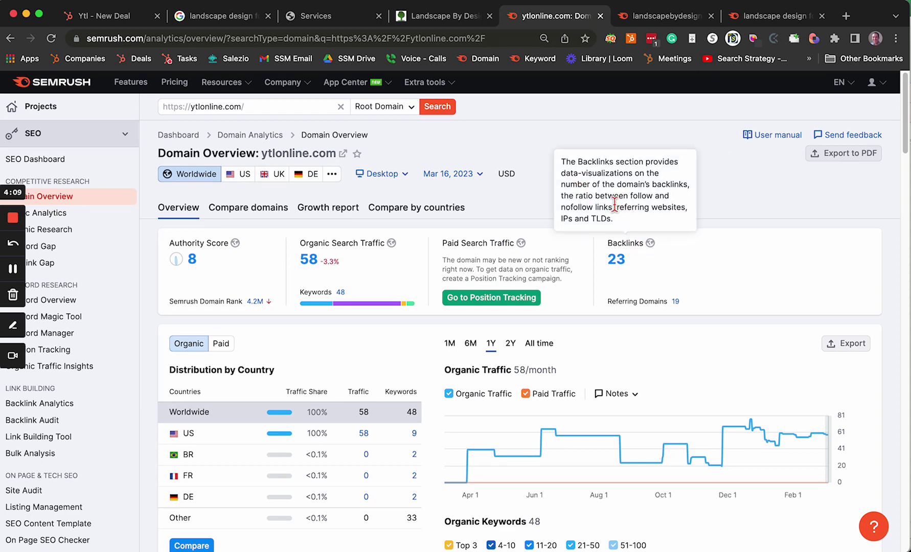
scroll(614, 204, down, 3)
scroll(588, 209, up, 1)
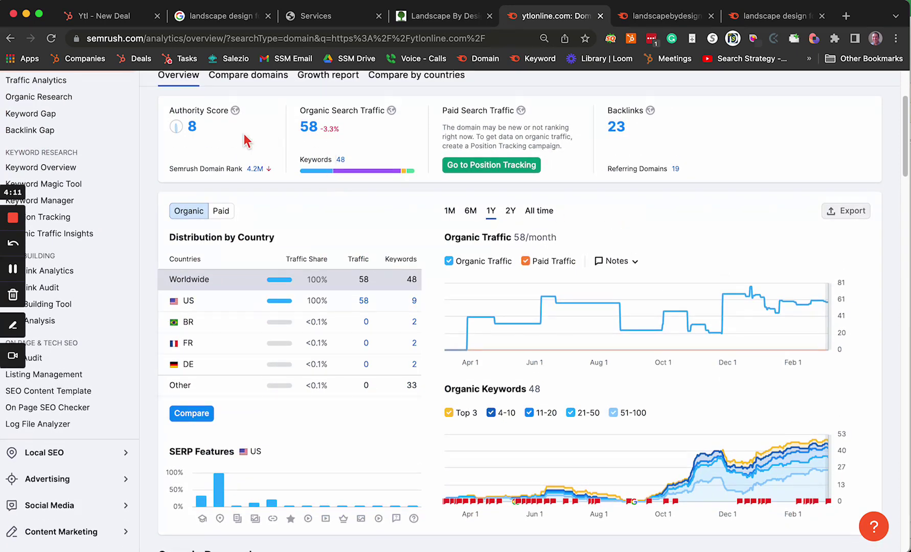
scroll(378, 279, down, 2)
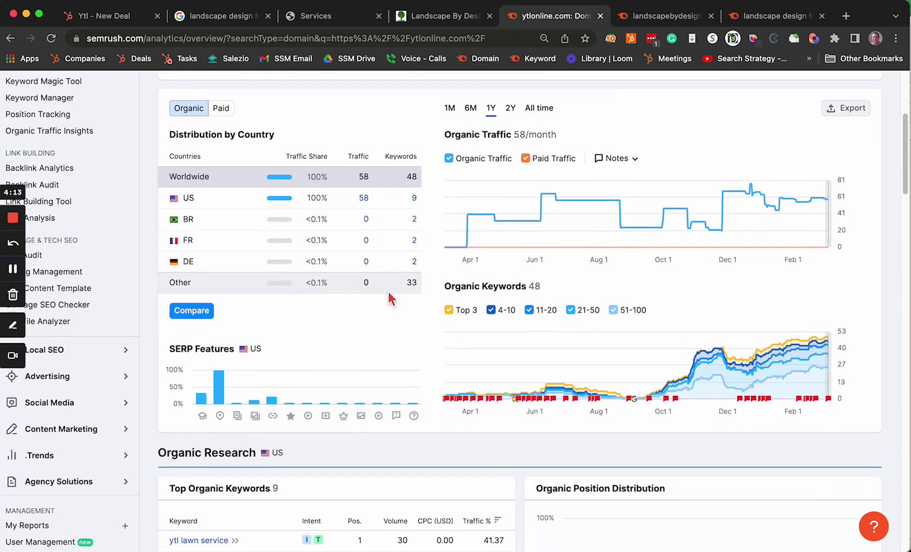
scroll(390, 300, down, 2)
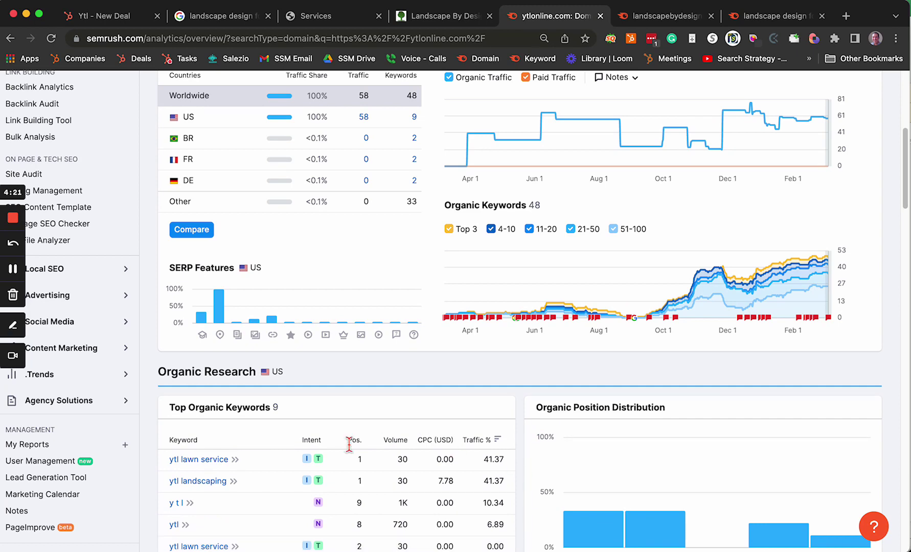
scroll(522, 372, up, 6)
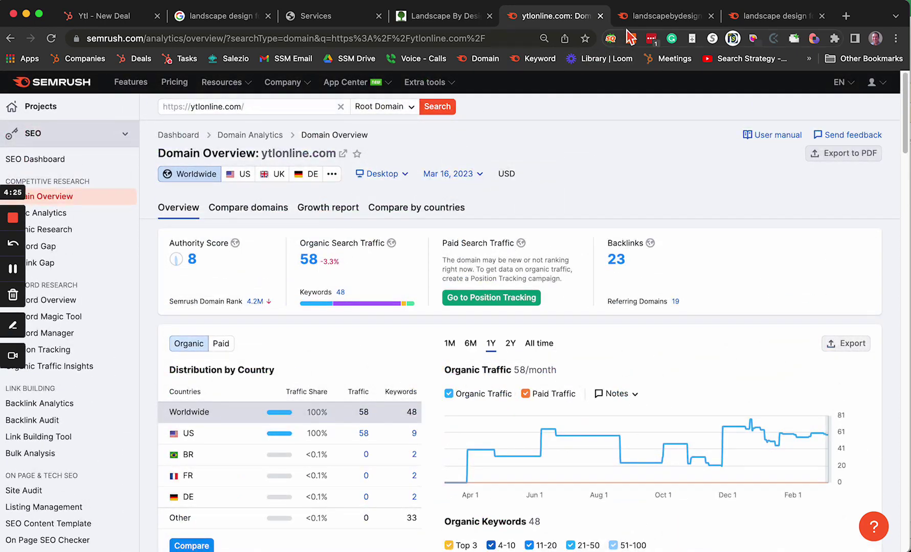
Step: Review landscapebydesign.com's Semrush overview and organic keywords (1,512), then revisit the Fort Worth results
click(643, 23)
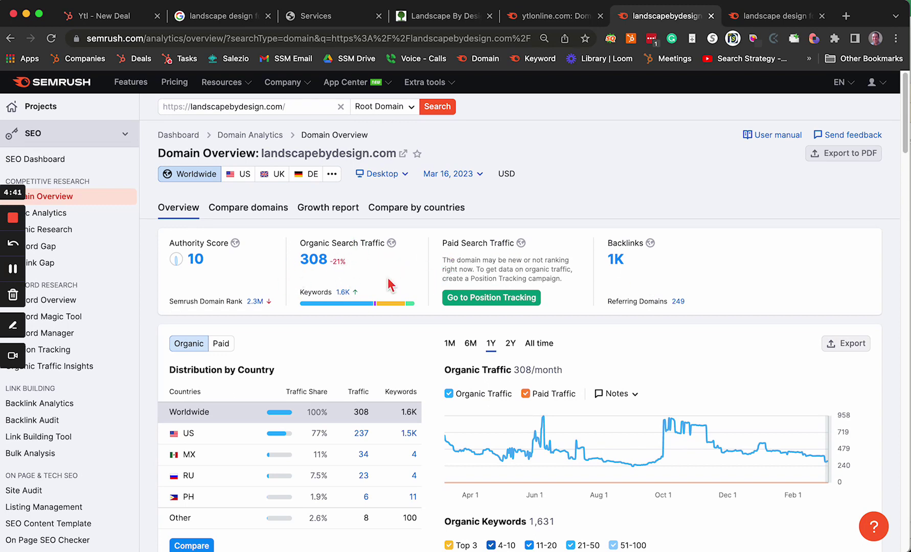
scroll(387, 282, down, 1)
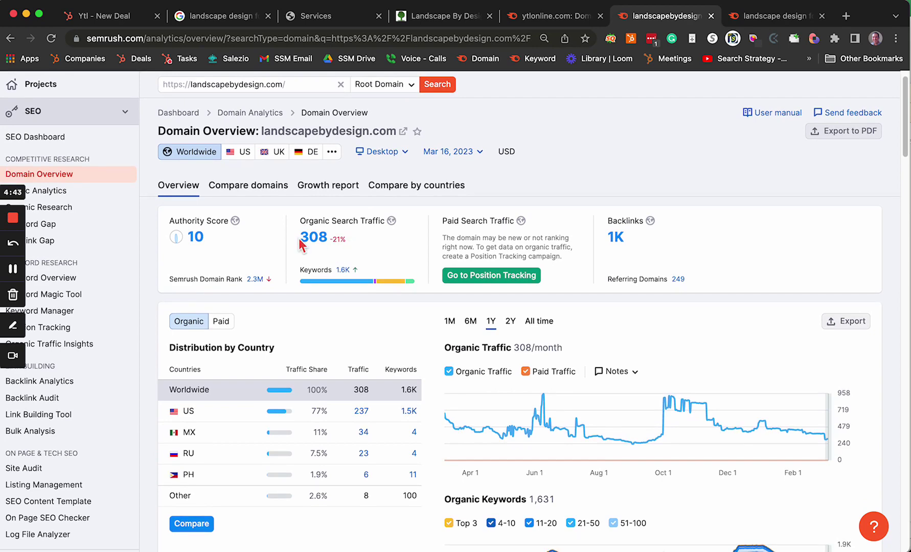
scroll(392, 259, down, 10)
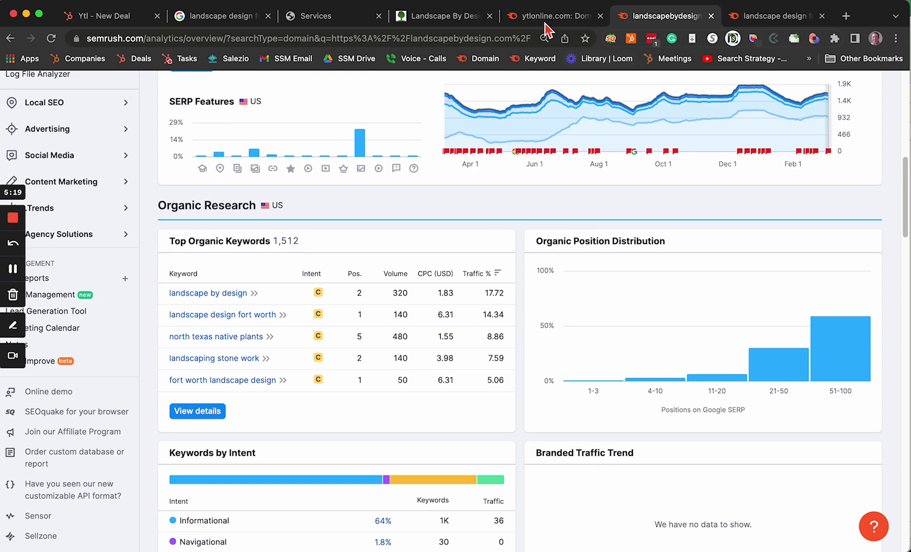
click(198, 20)
Step: Search Google for 'ytl westlake tx' to show YTL, Inc.'s 4.5-star business profile
scroll(322, 217, up, 3)
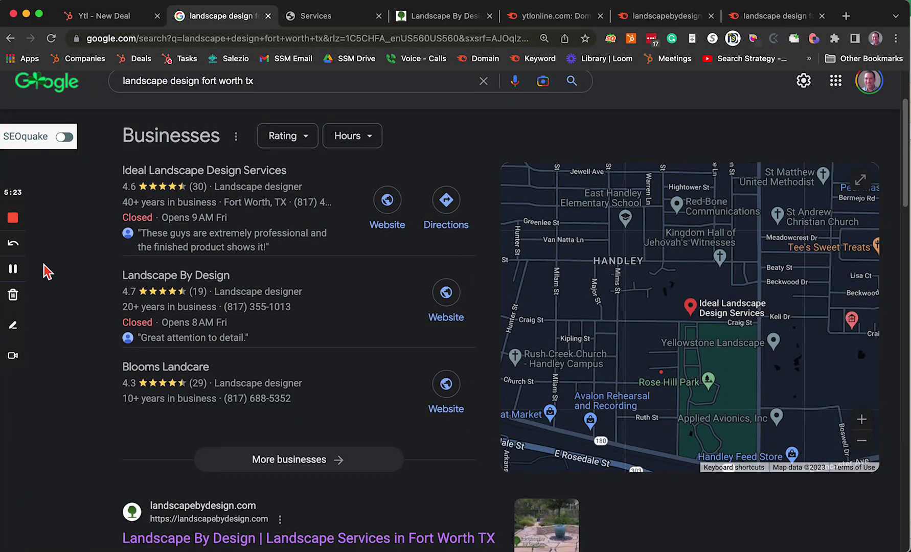
scroll(378, 267, up, 2)
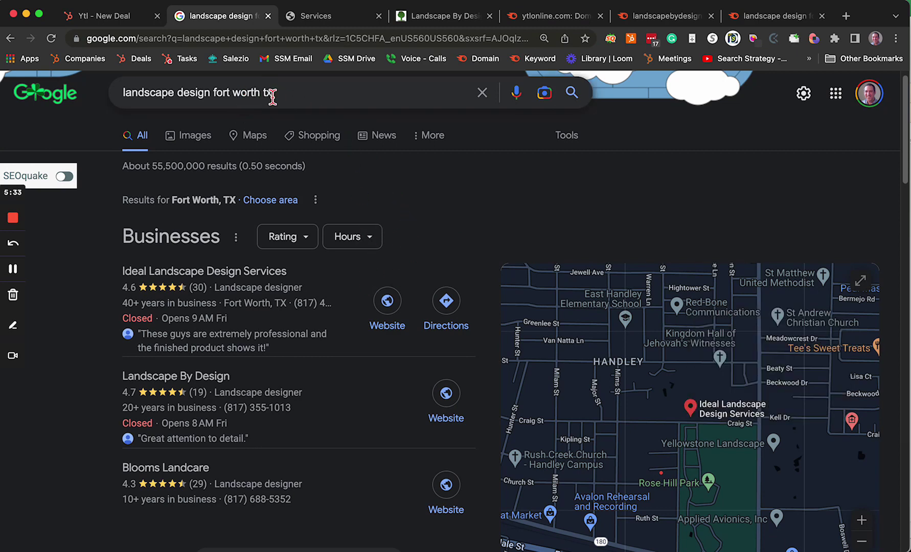
triple_click(273, 96)
text(ytl )
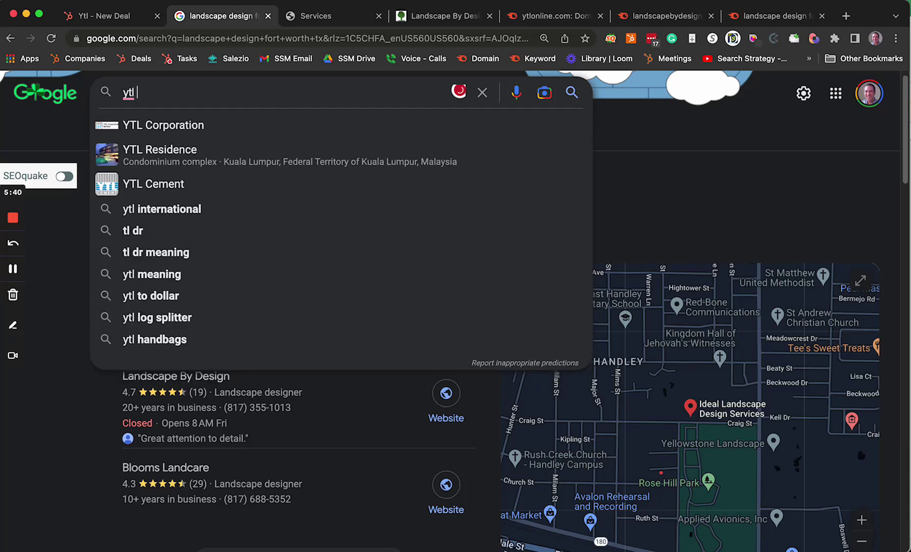
text(westlake)
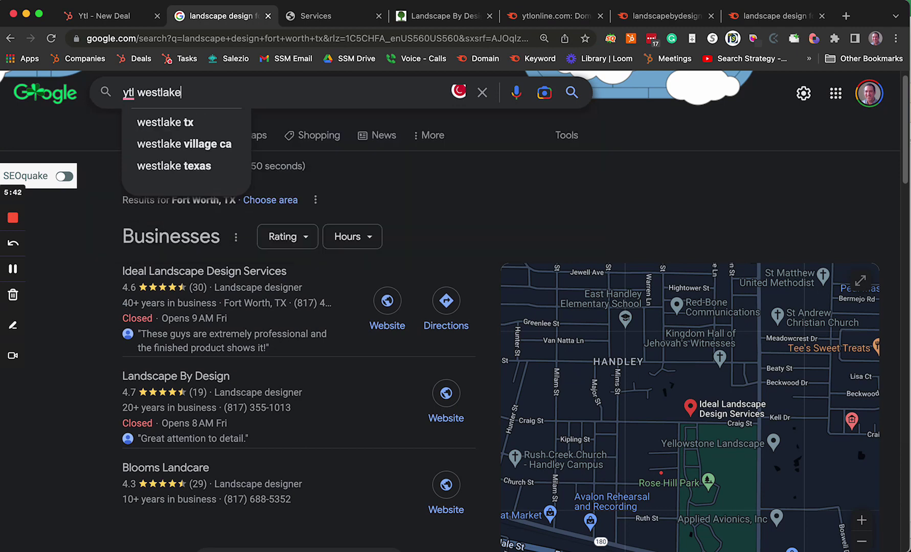
text( tx)
key(Return)
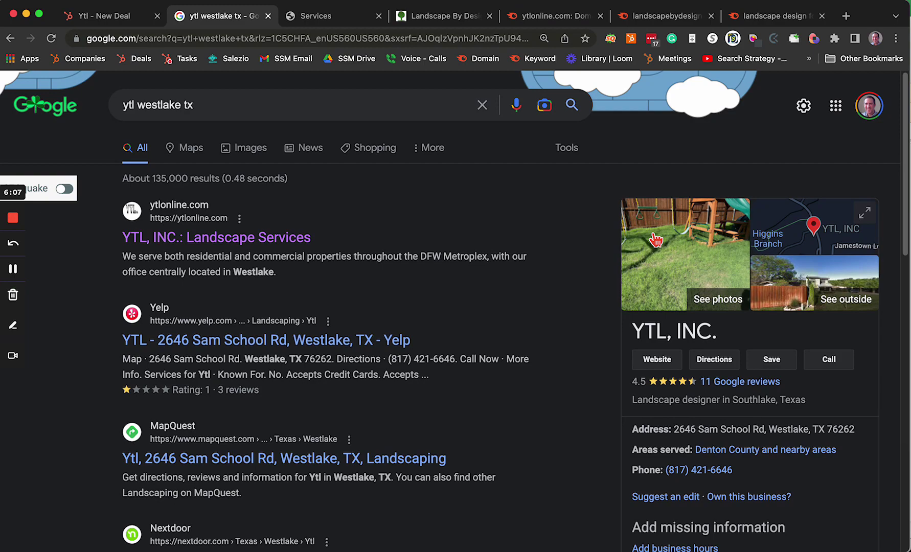
click(685, 266)
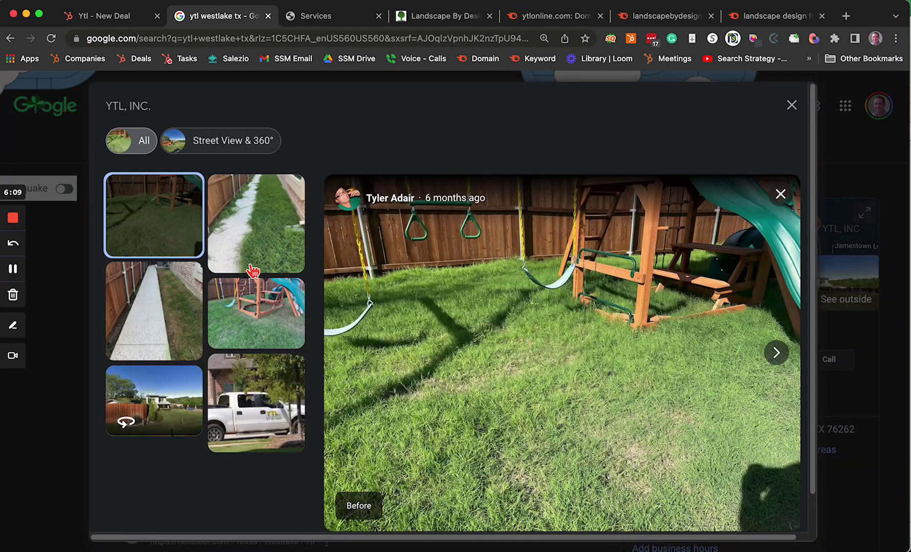
click(791, 105)
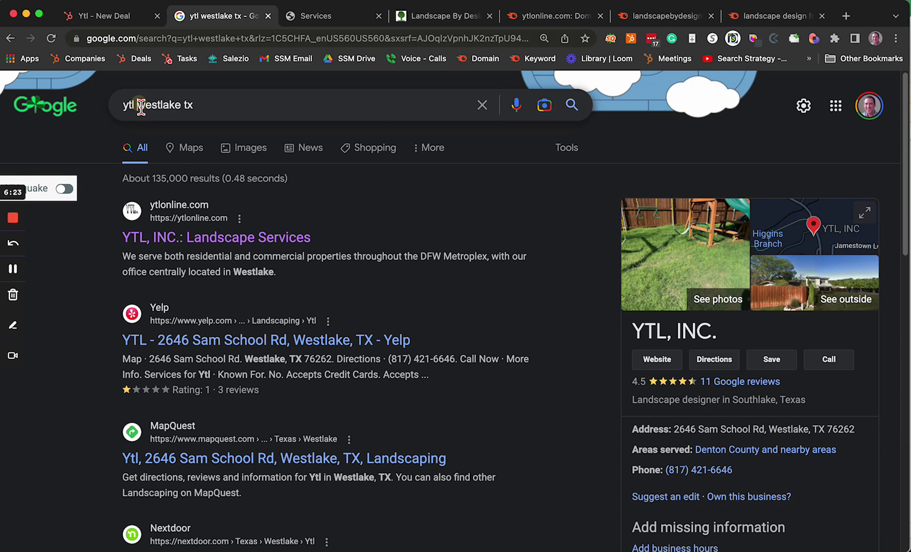
Step: Replace 'ytl' with 'landscaping' and search 'landscaping westlake tx'
drag(141, 109, 97, 102)
text(land)
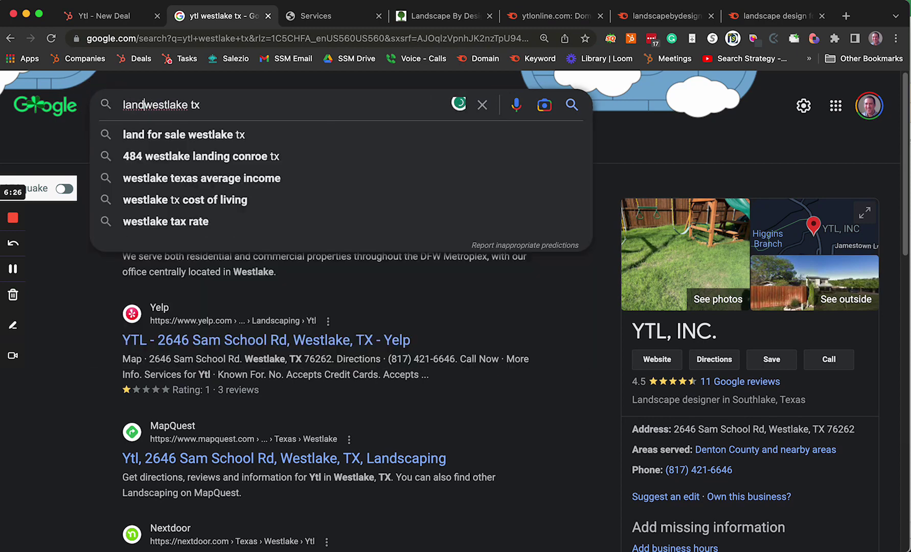
text(scapeing)
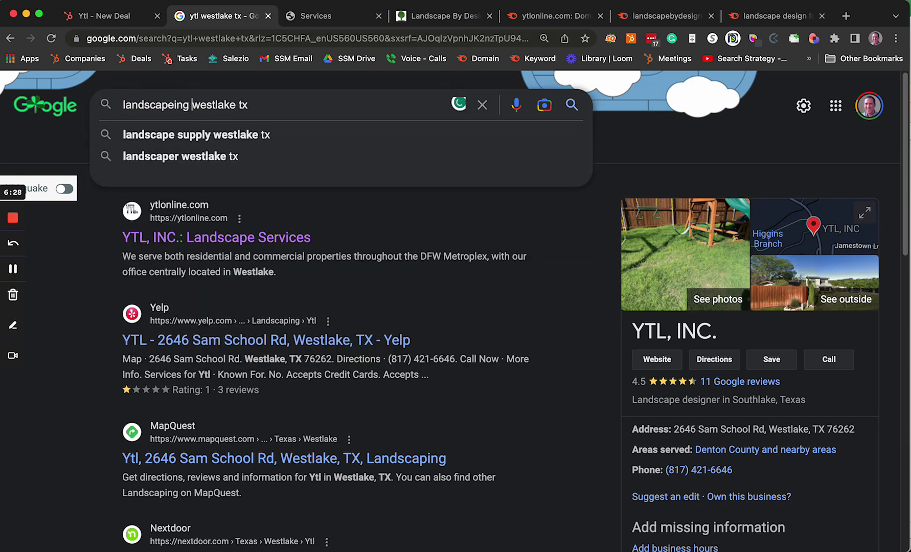
key(BackSpace)
key(BackSpace)
key(BackSpace)
key(BackSpace)
key(BackSpace)
text(in)
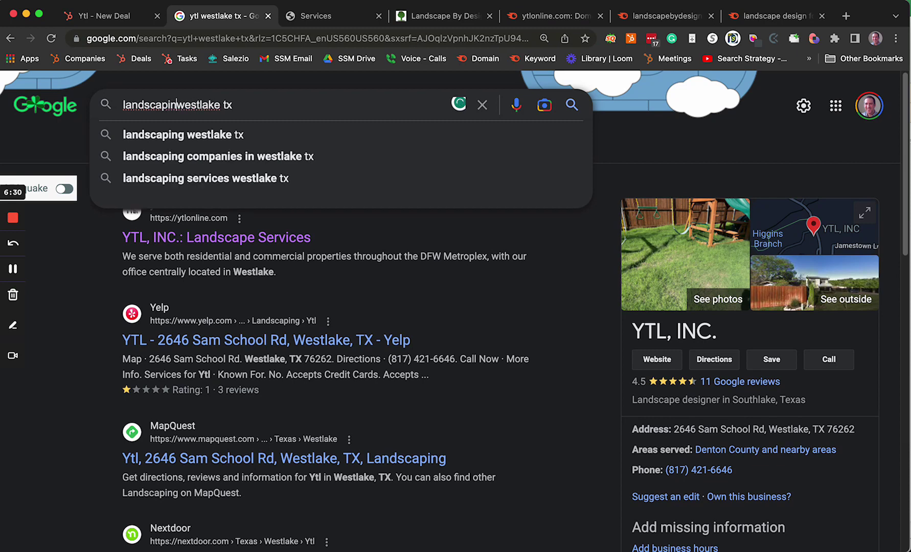
text(g)
key(Return)
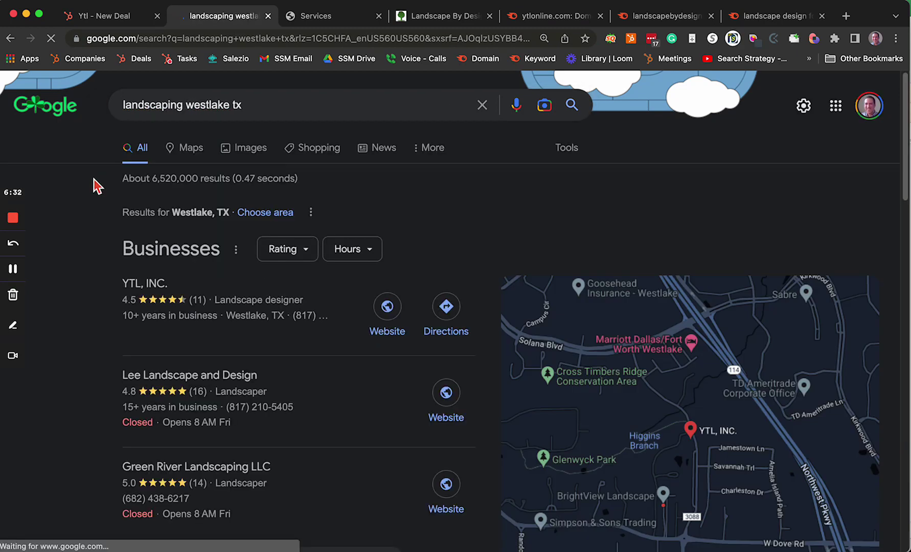